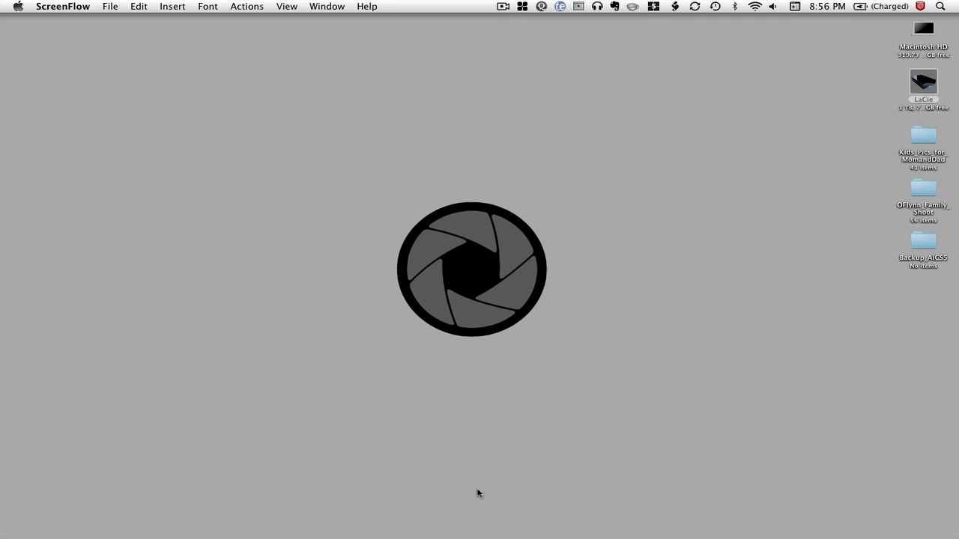
Open the contractingbusiness.com 'Email Marketing 101' article from the Google results in Firefox.
mouse_move(449, 528)
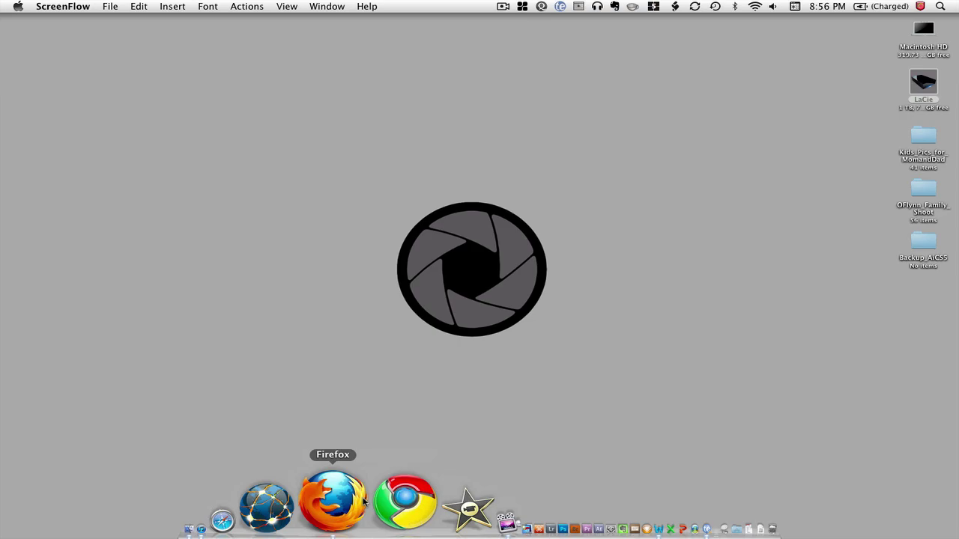
left_click(358, 502)
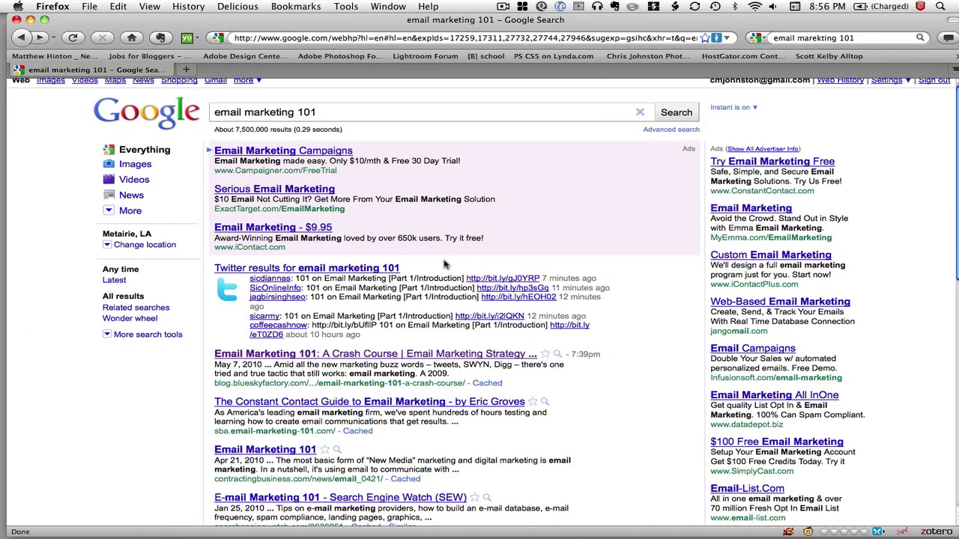
scroll(444, 263, "down", 1)
scroll(444, 263, "down", 3)
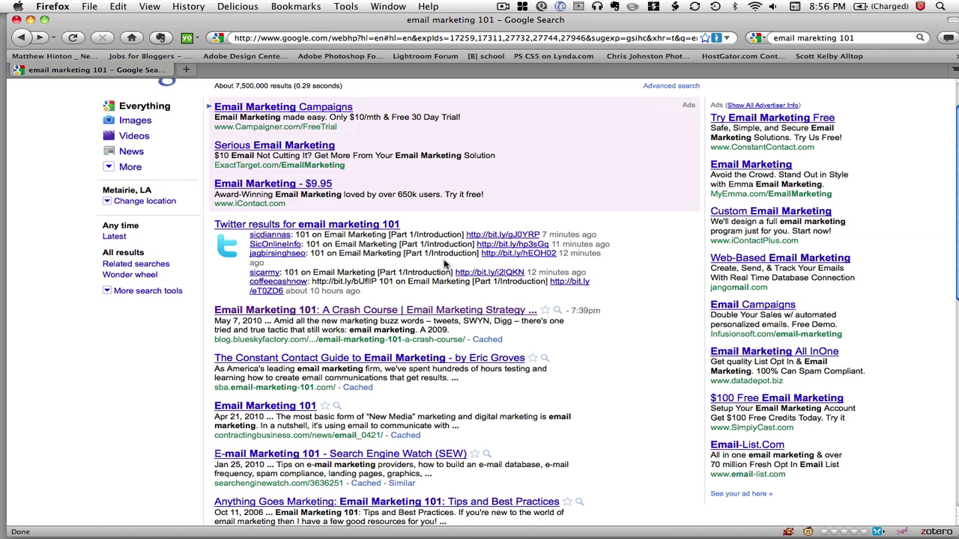
left_click(285, 410)
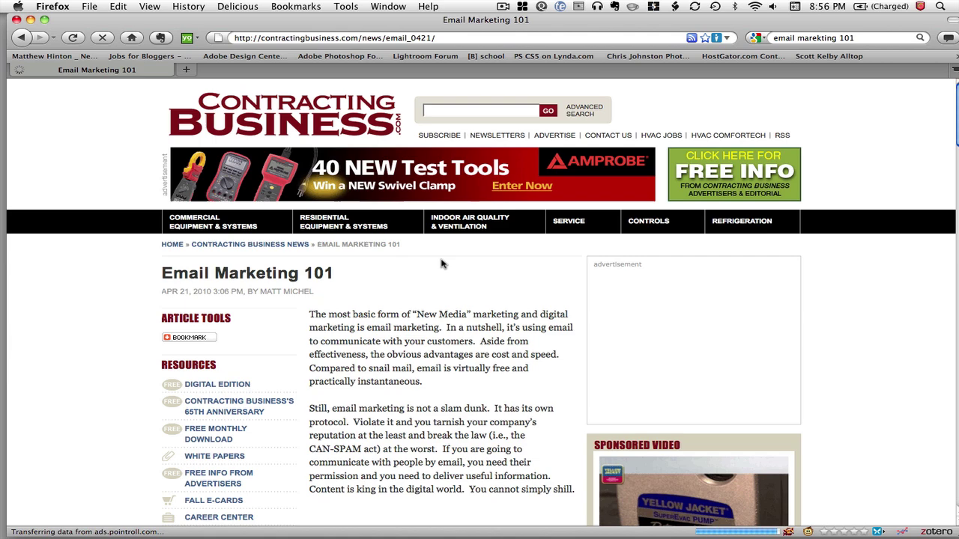
scroll(441, 264, "down", 3)
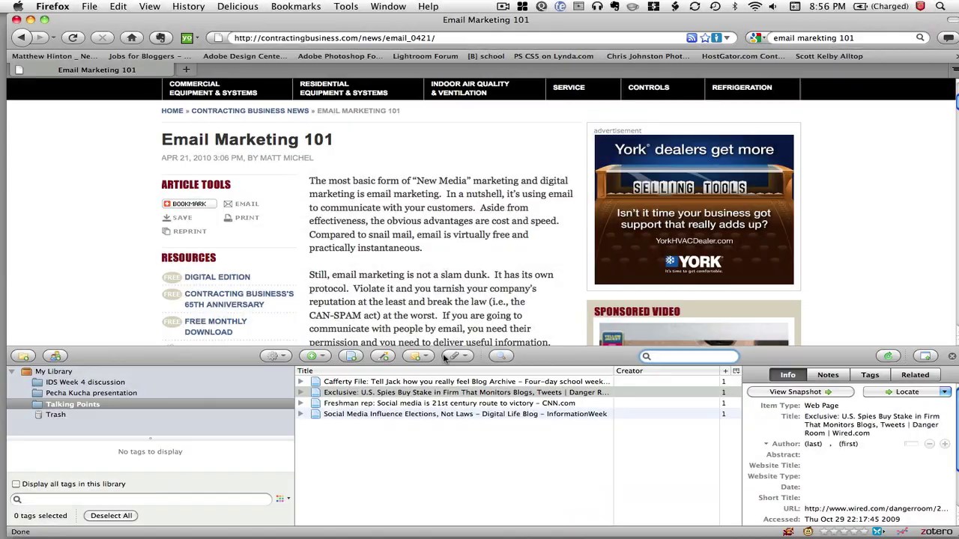
Save the Email Marketing 101 page as a Web Page item in the Talking Points collection.
left_click(319, 357)
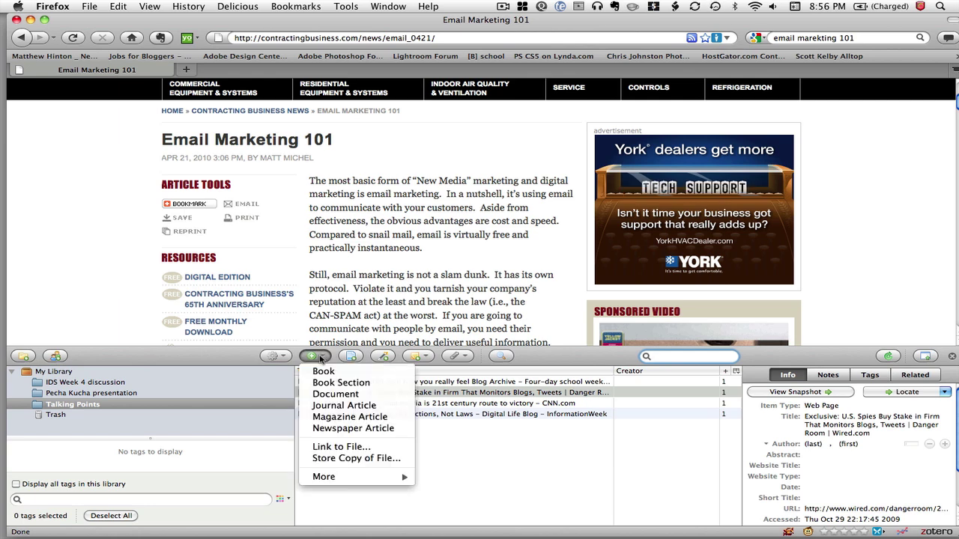
left_click(357, 357)
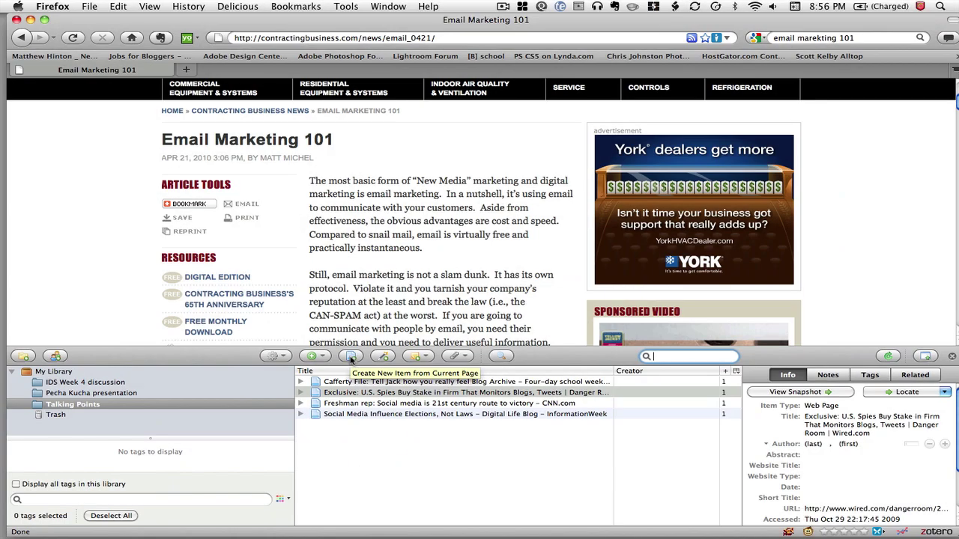
left_click(351, 356)
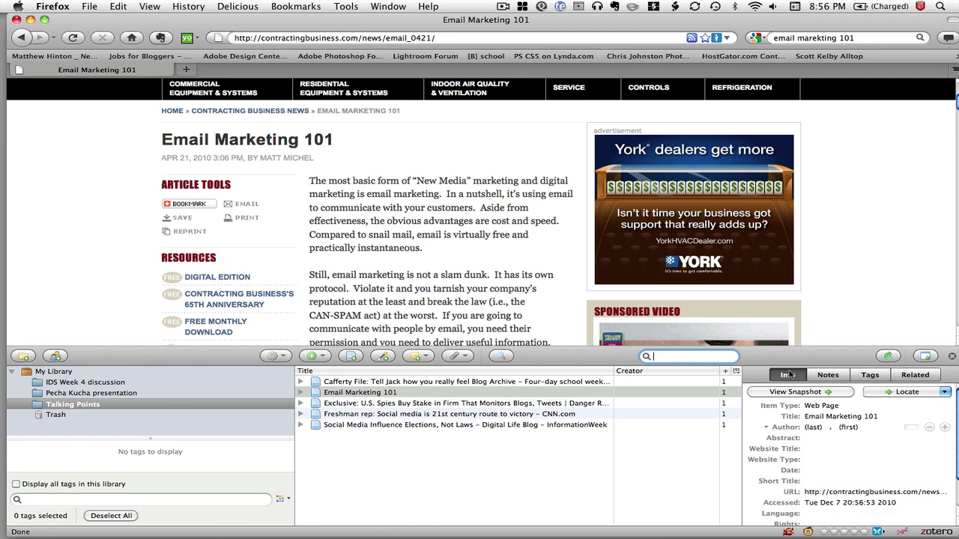
left_click(854, 427)
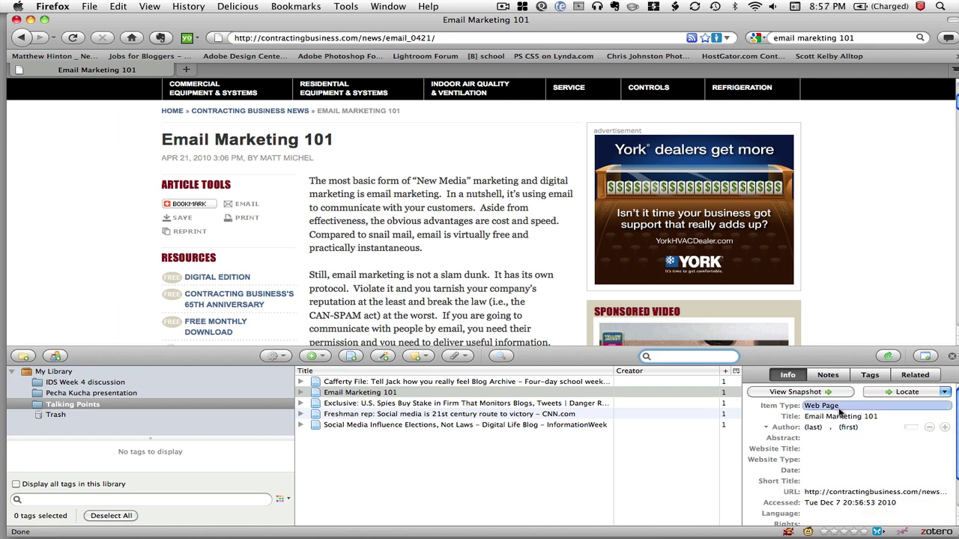
left_click(838, 419)
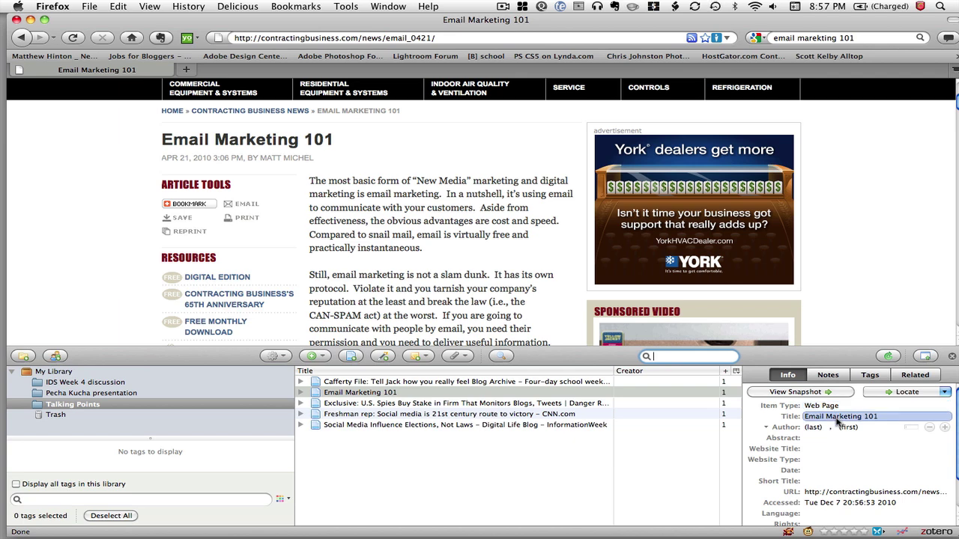
Enter the byline author's last and first name on the Email Marketing 101 item.
left_click(818, 426)
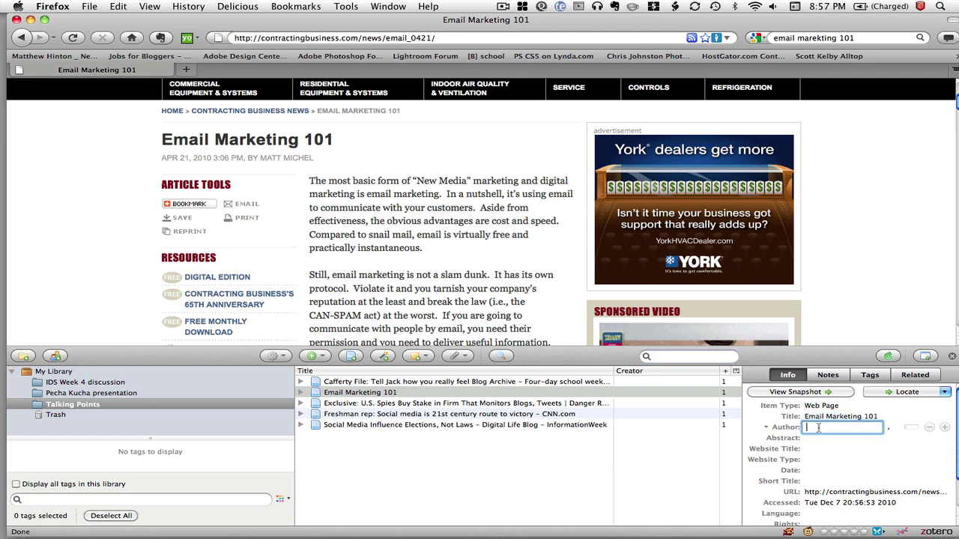
type("Mi")
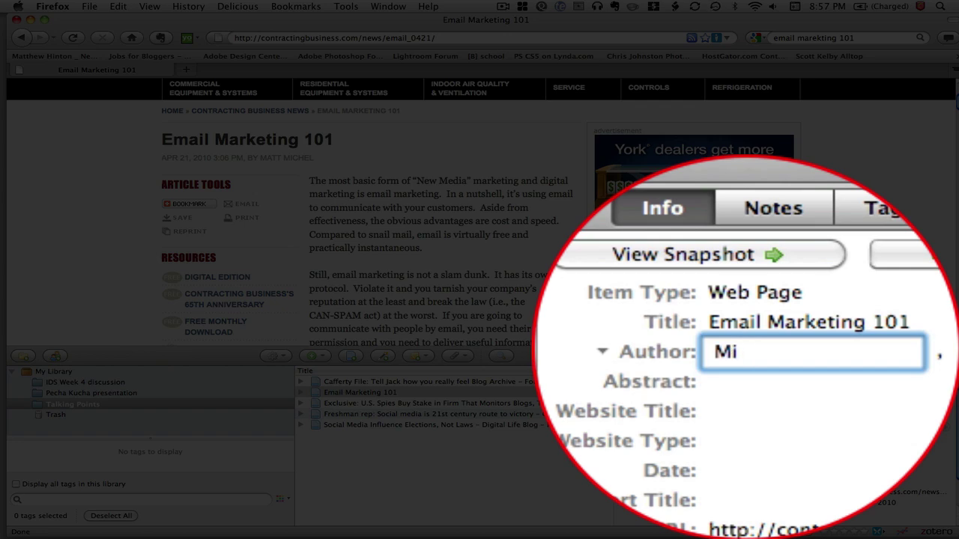
type("chel")
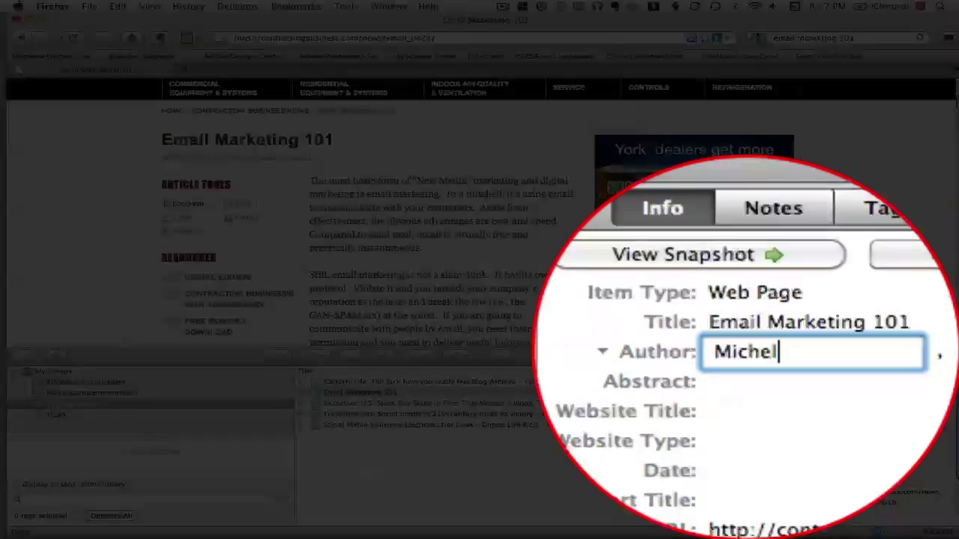
key("Tab")
type("Matt")
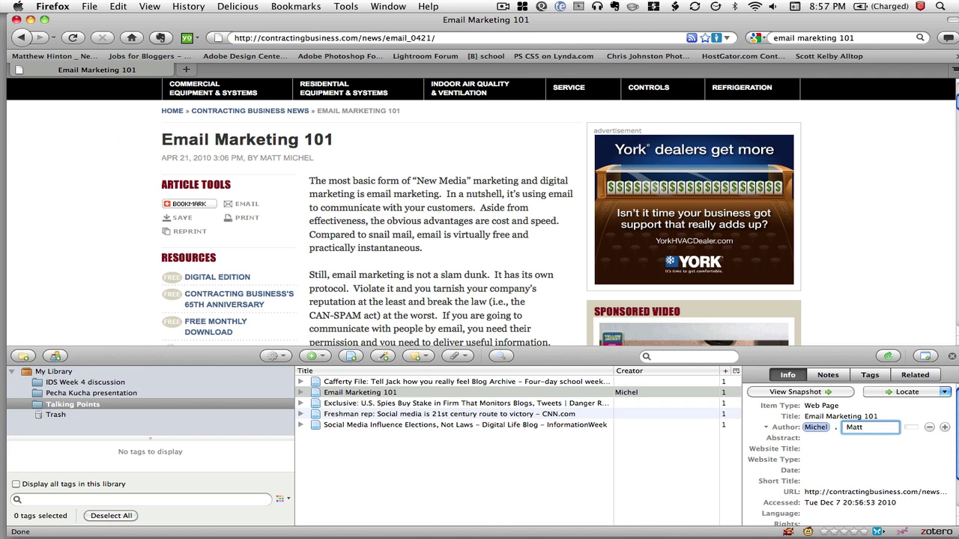
key("Tab")
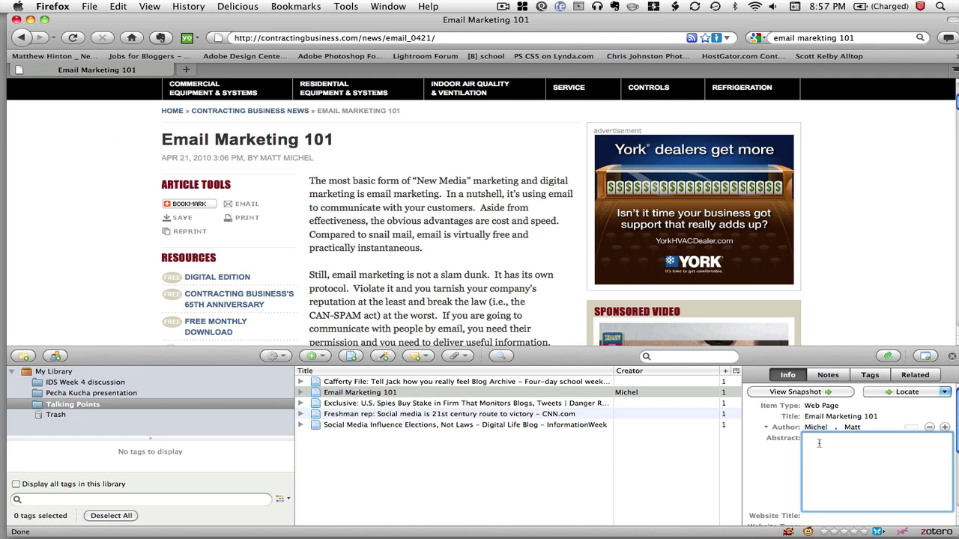
scroll(824, 449, "down", 2)
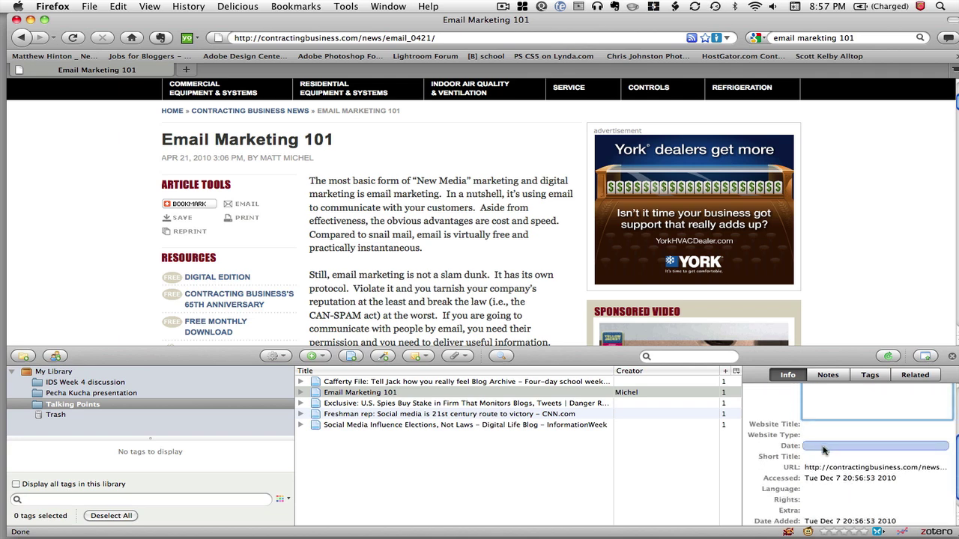
scroll(824, 449, "down", 1)
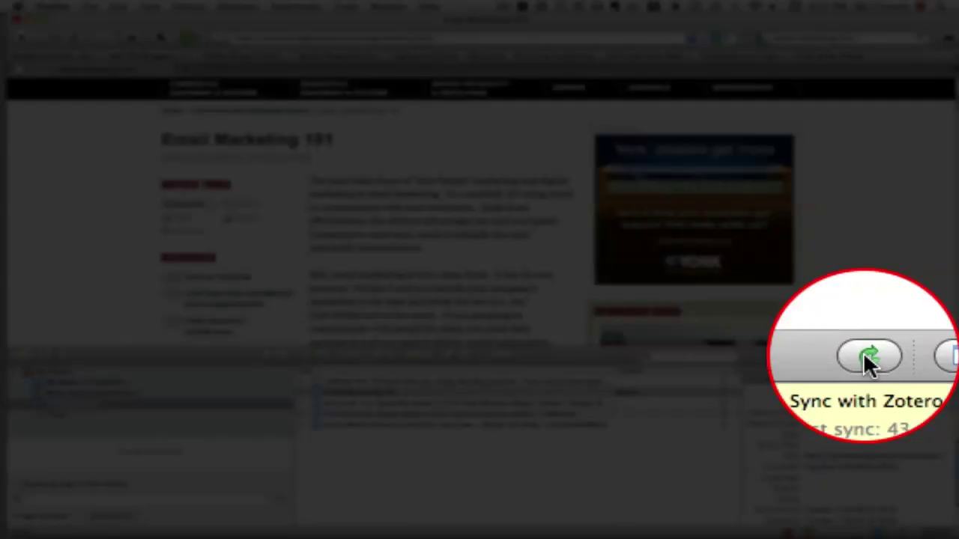
Sync the library with the online Zotero account, then close the Zotero pane.
left_click(888, 356)
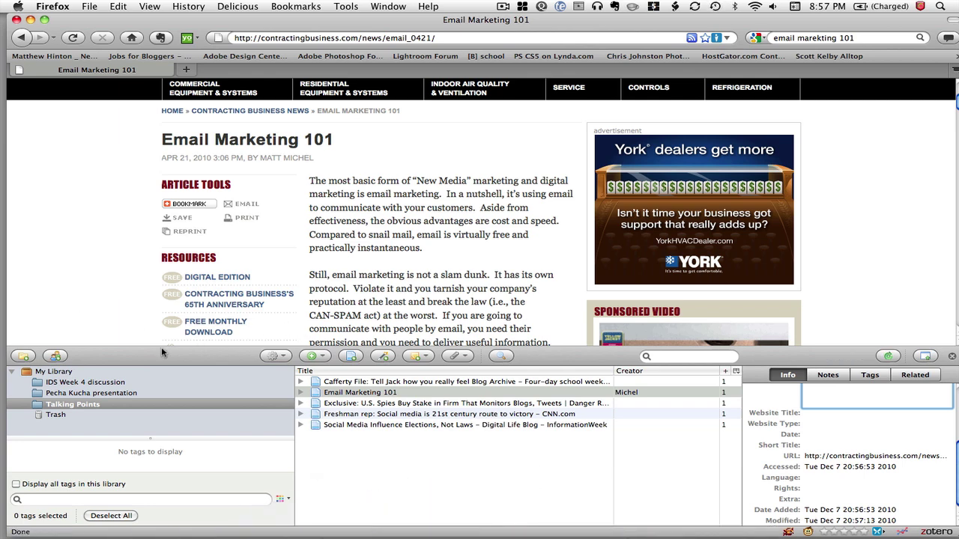
left_click(952, 356)
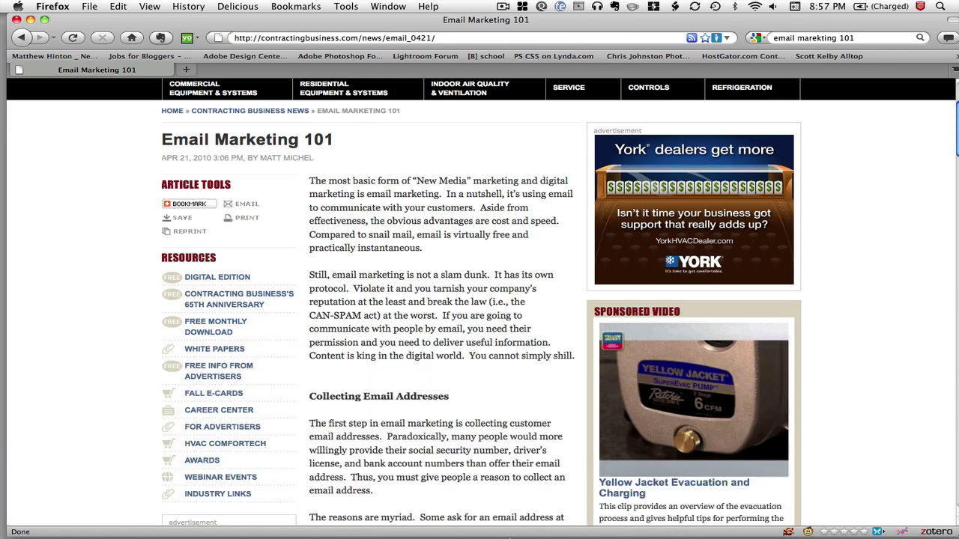
In a new Word document, type 'yada yada yada' and start a Zotero Add Citation after it.
left_click(534, 517)
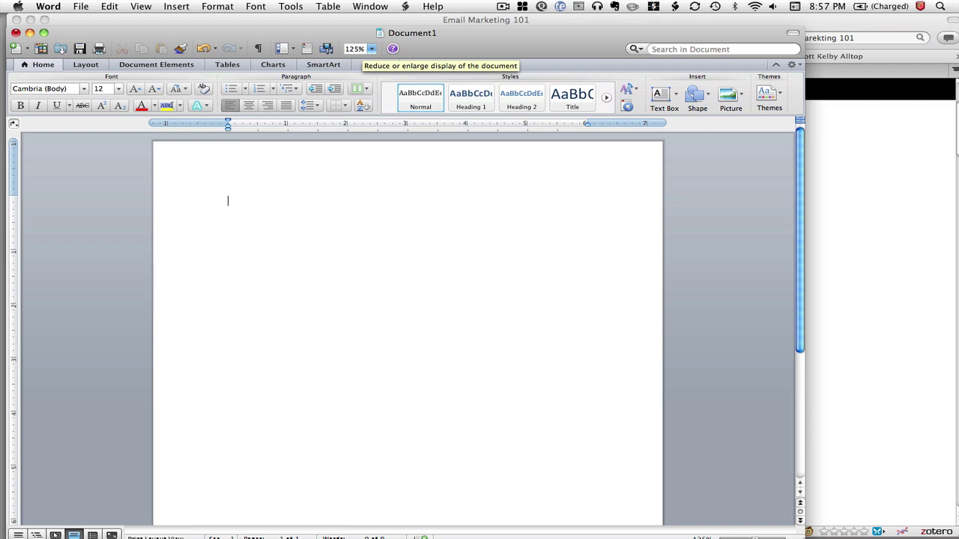
type("yada yada yada")
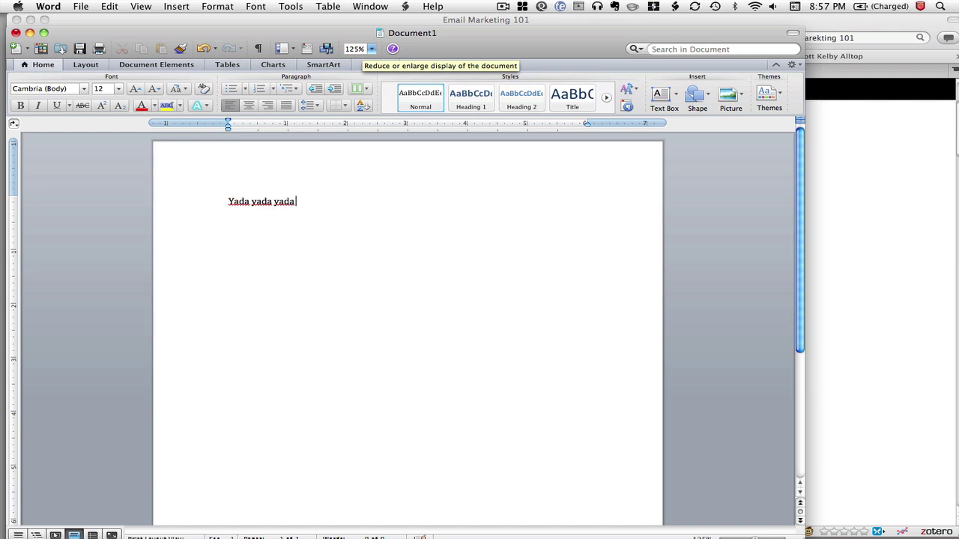
left_click(300, 6)
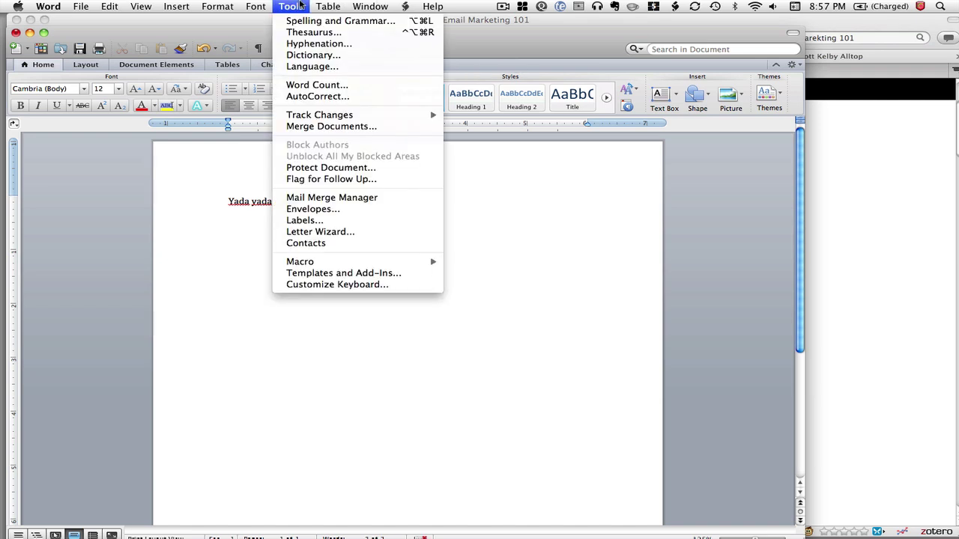
mouse_move(405, 6)
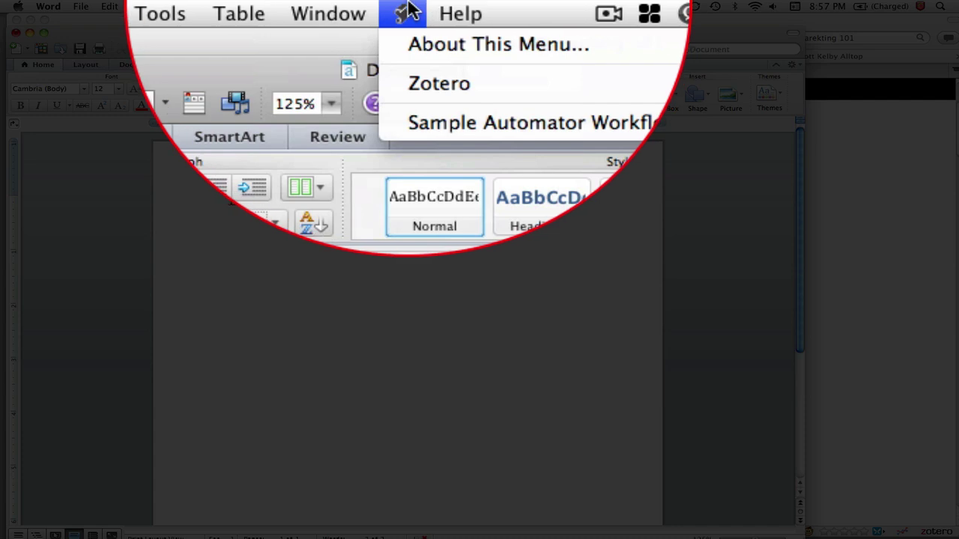
mouse_move(414, 84)
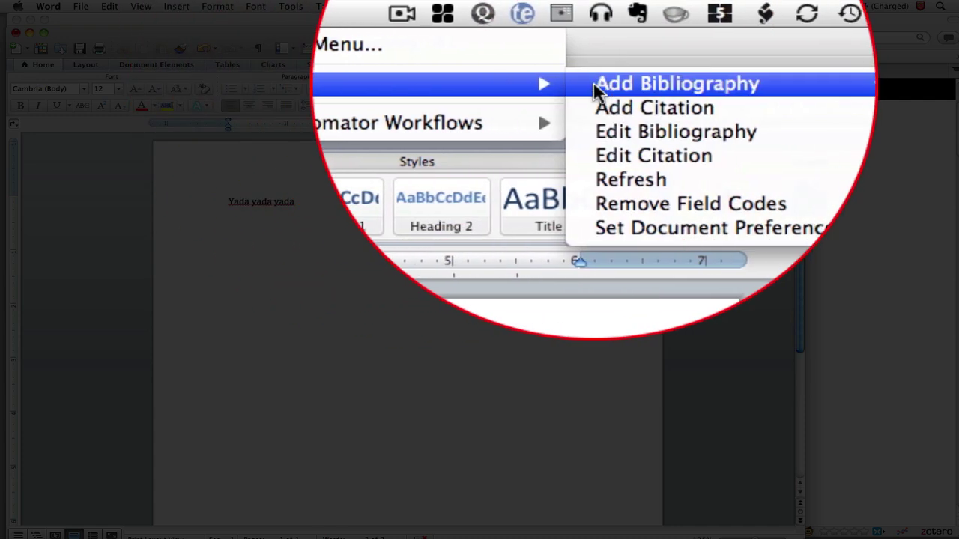
left_click(607, 50)
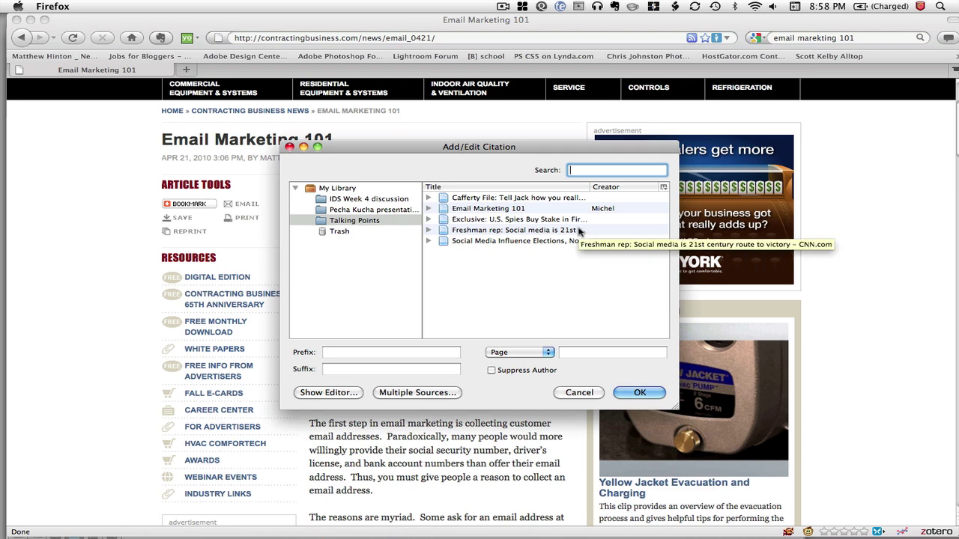
Cite the Email Marketing 101 item from Talking Points after the sentence.
left_click(499, 209)
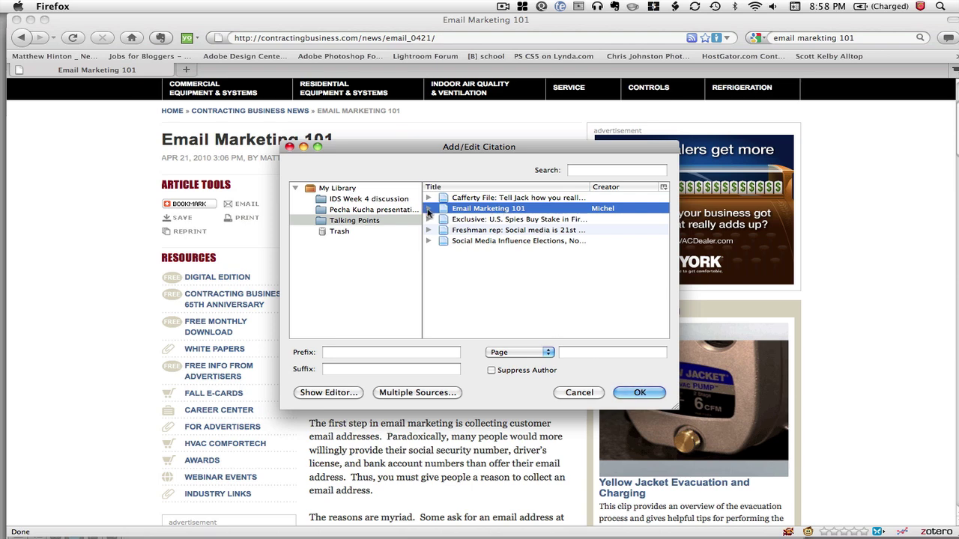
left_click(428, 208)
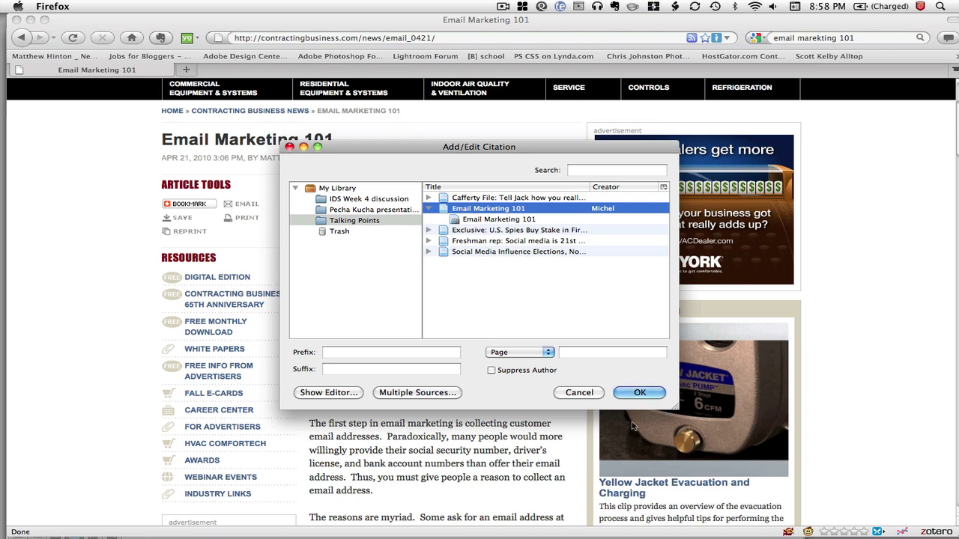
left_click(638, 394)
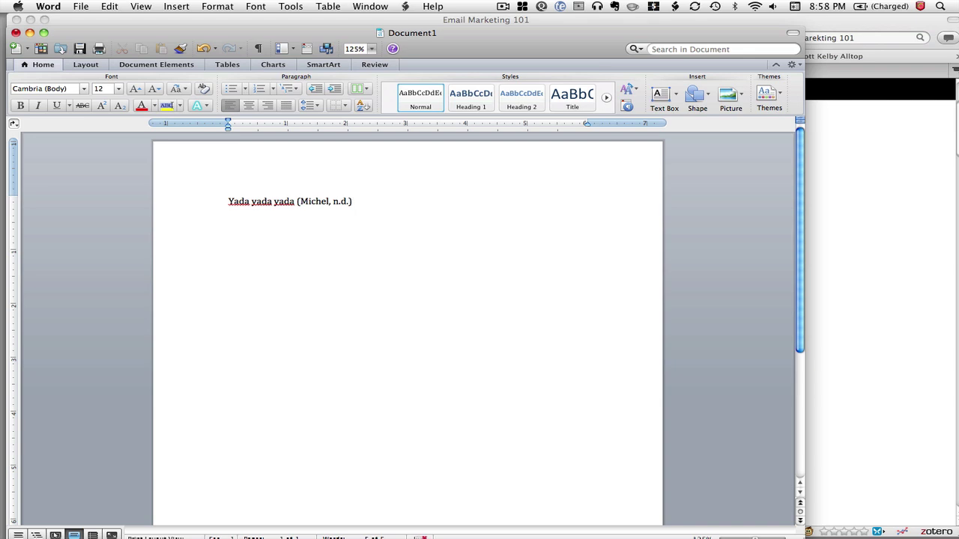
Cite the Wired 'Exclusive: U.S. Spies' item from Pecha Kucha, then add a 'References' line.
type("bhgg")
left_click(403, 6)
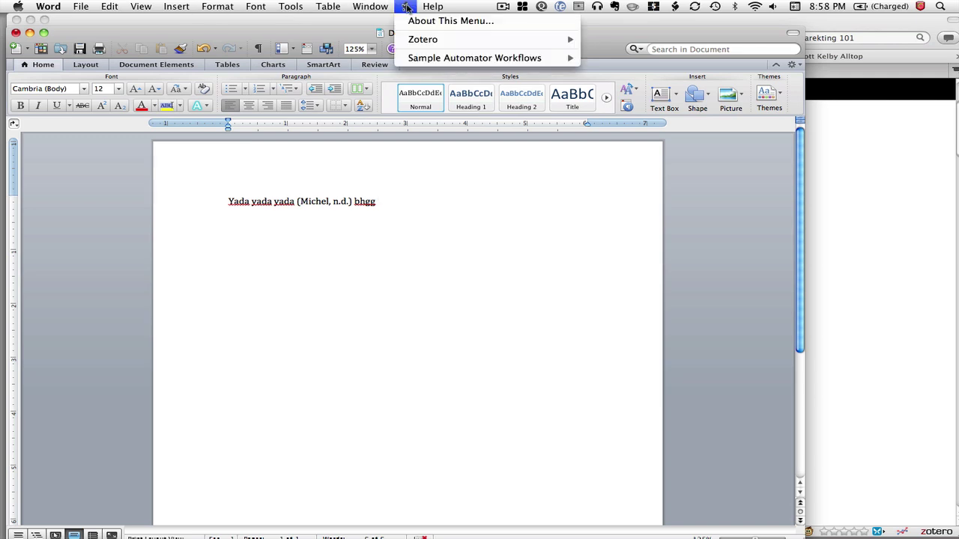
mouse_move(471, 38)
left_click(623, 50)
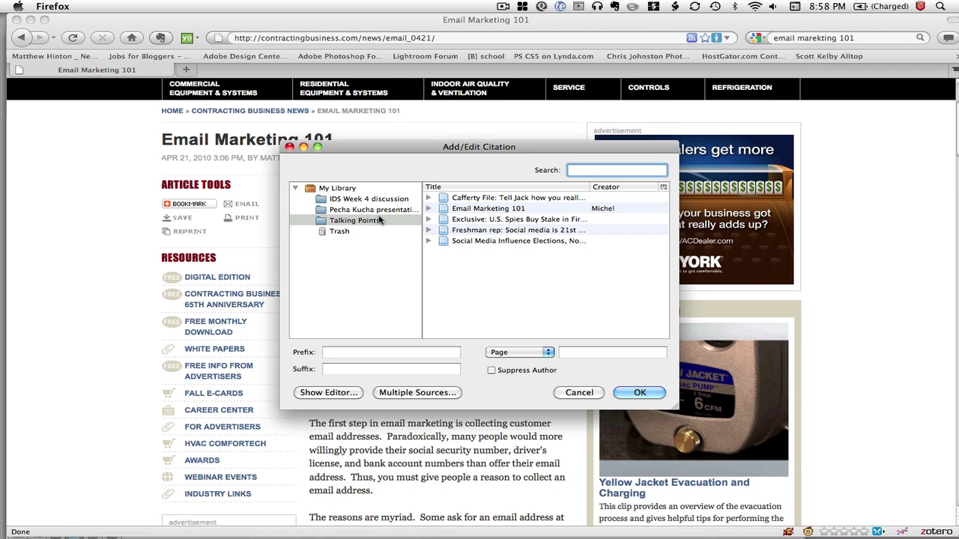
left_click(375, 209)
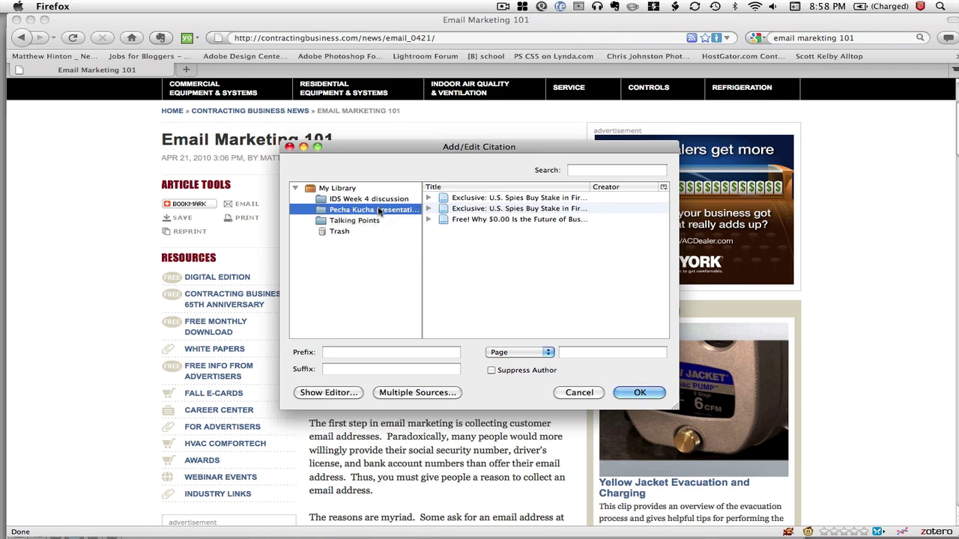
left_click(453, 209)
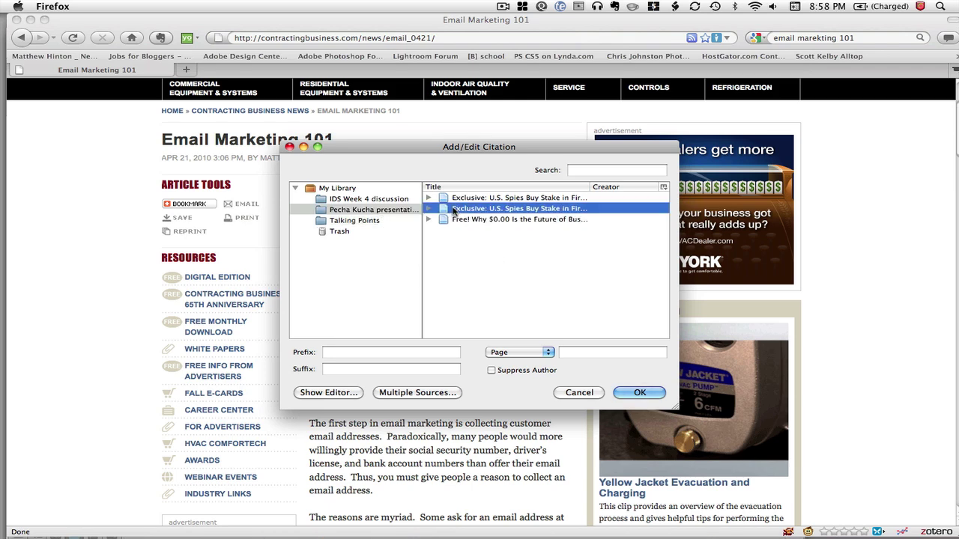
left_click(626, 394)
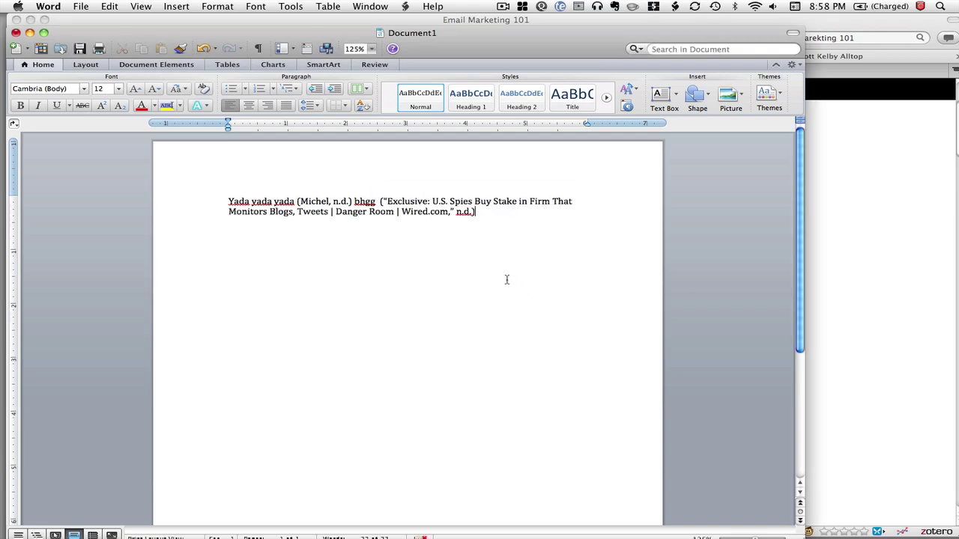
key("Return")
key("Return")
key("Return")
key("Return")
key("Return")
type("References")
Insert a Zotero bibliography of both cited sources via Add Bibliography.
left_click(407, 7)
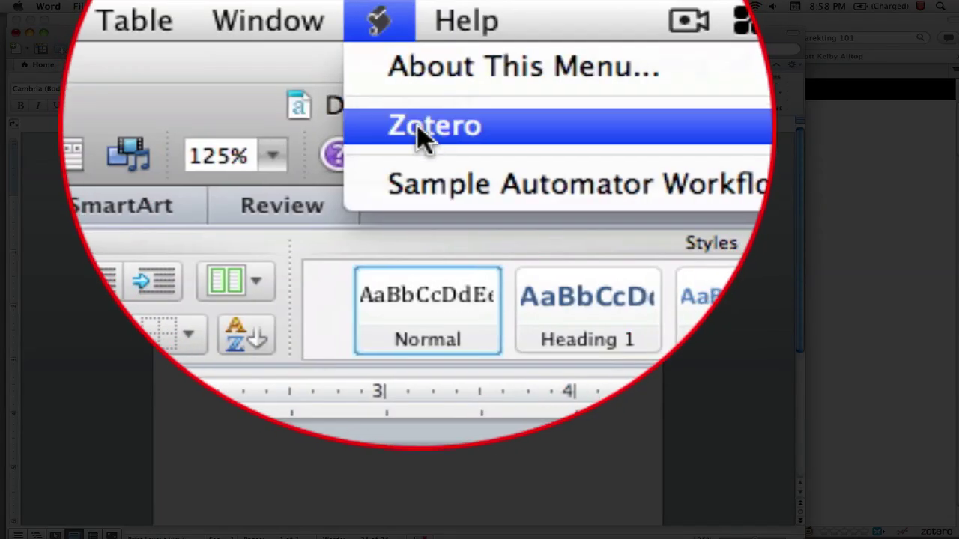
mouse_move(418, 42)
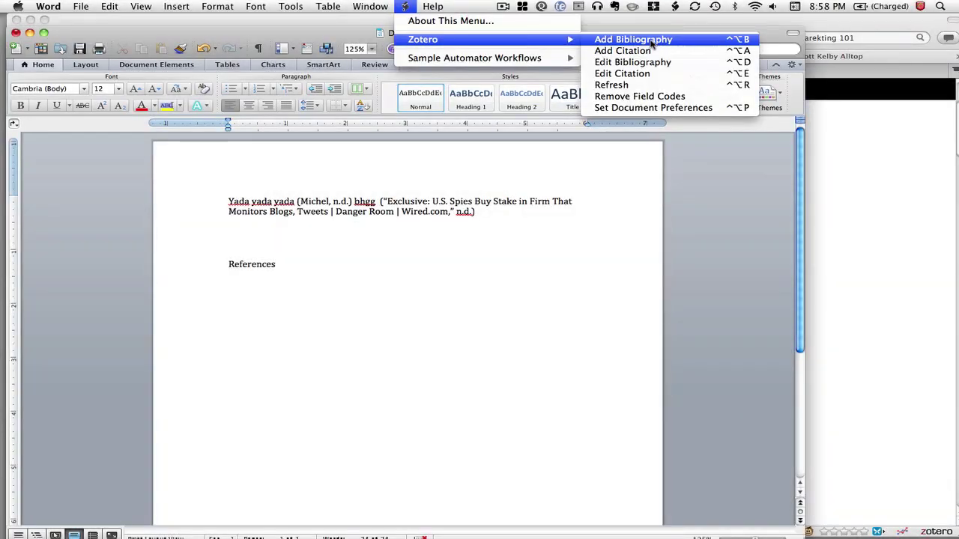
left_click(651, 43)
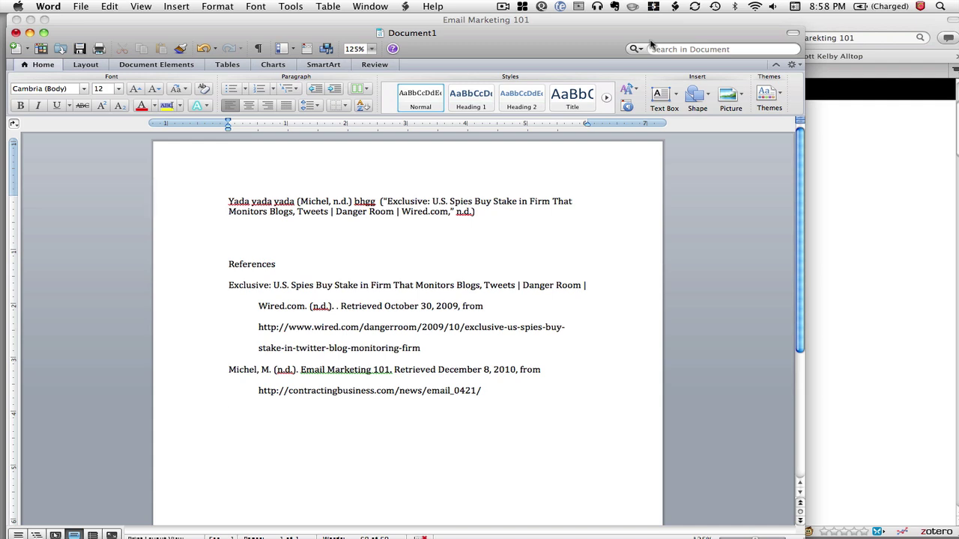
Switch back to the Firefox window showing the Email Marketing 101 article.
left_click(876, 21)
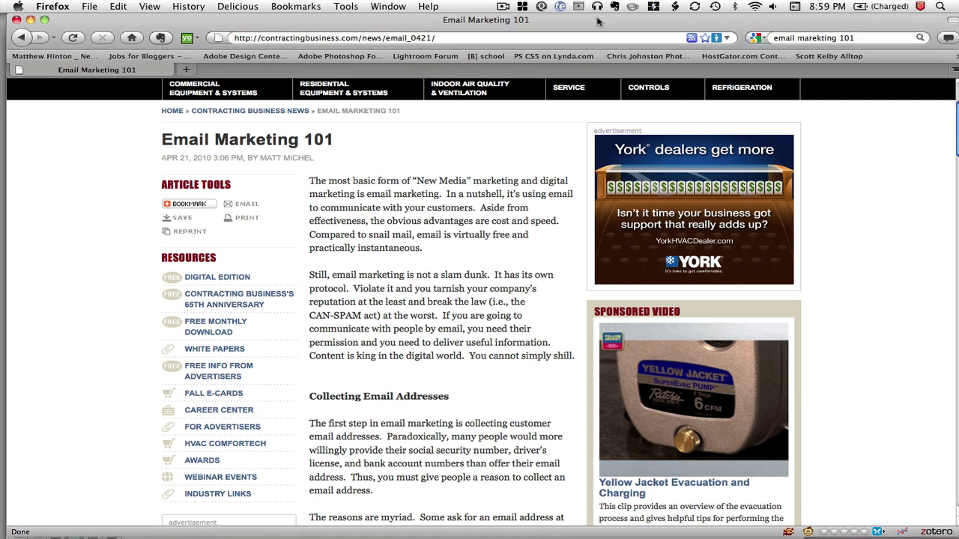